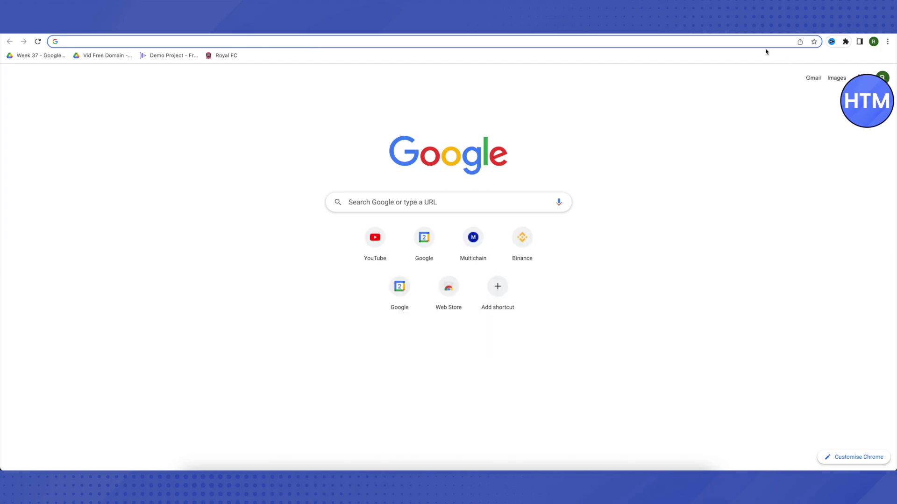
Open the webex.com tab from the Chrome search results.
click(732, 32)
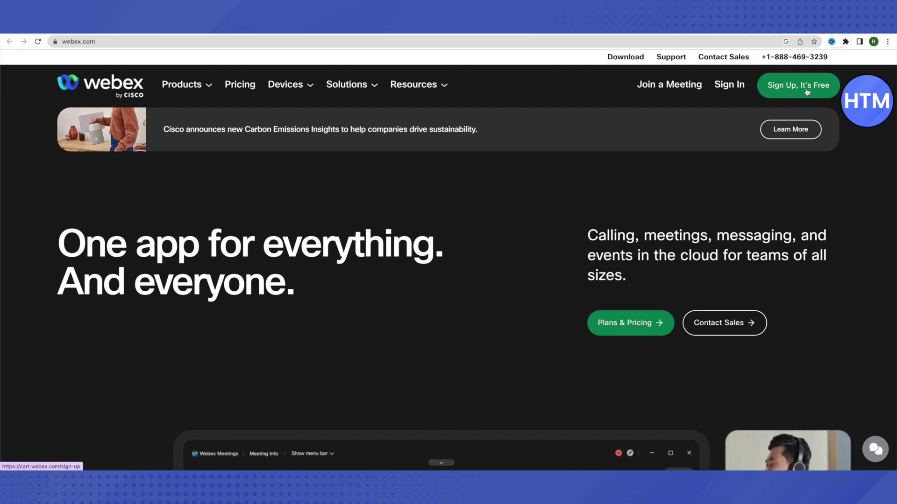
Start the free-plan sign-up, paste the e-mail address and submit it.
click(786, 89)
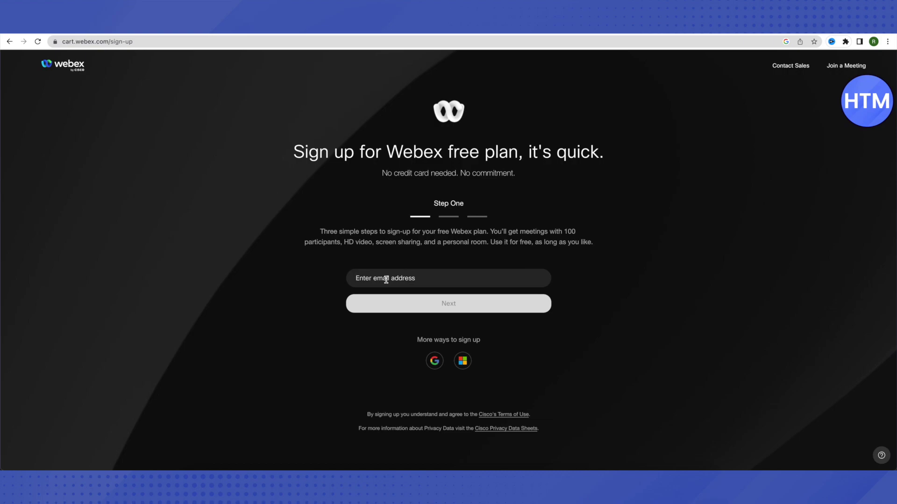
click(385, 280)
key(ctrl+v)
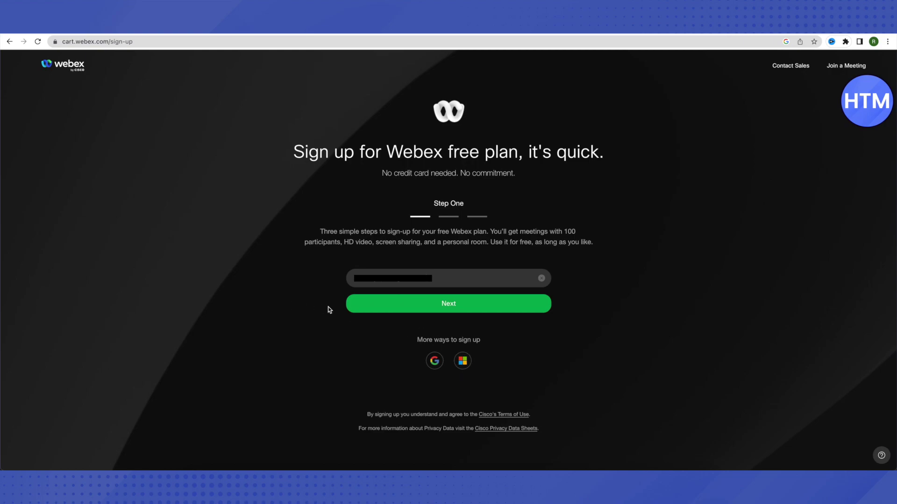
click(446, 306)
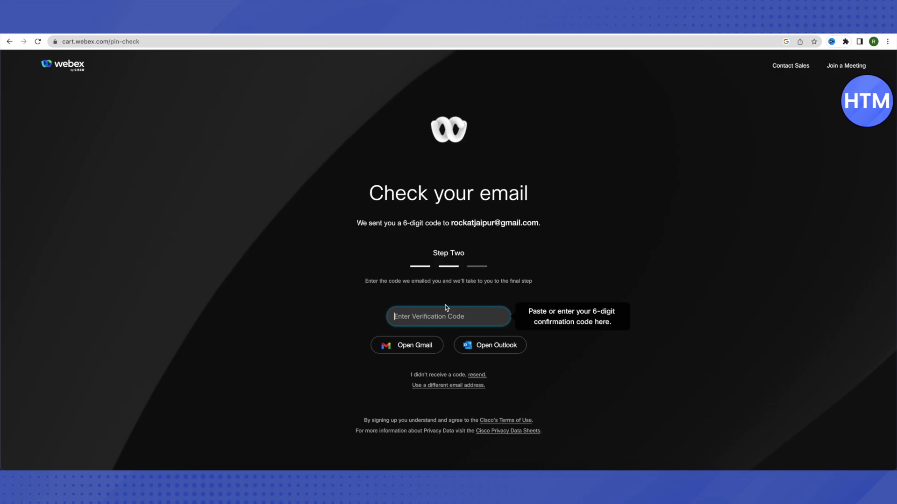
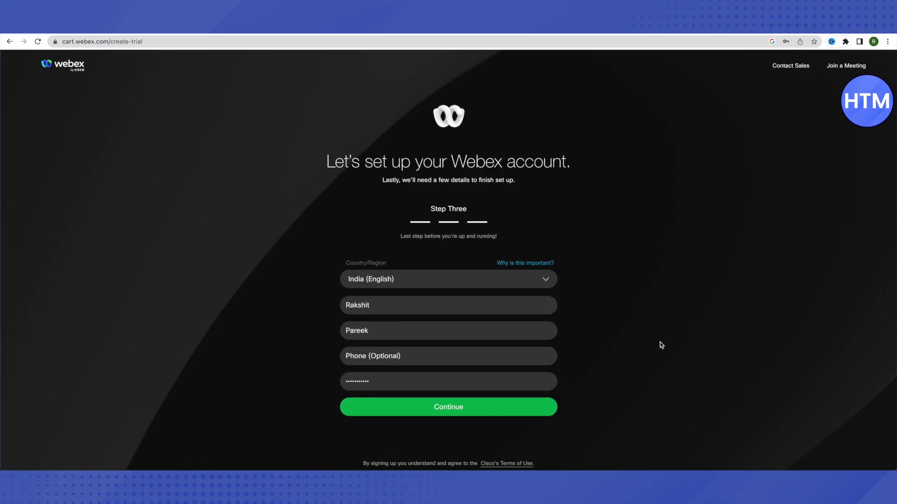
Submit the Step Three name, password and region details to create the account.
scroll(660, 344, down, 1)
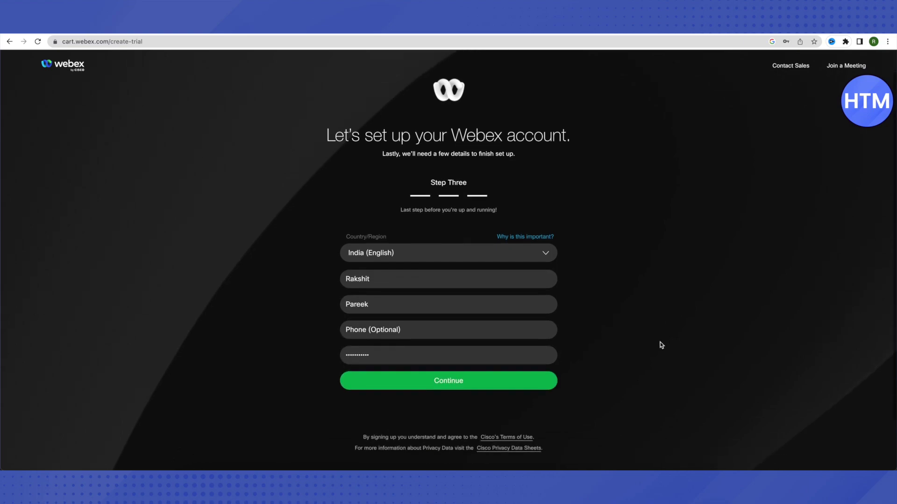
click(459, 387)
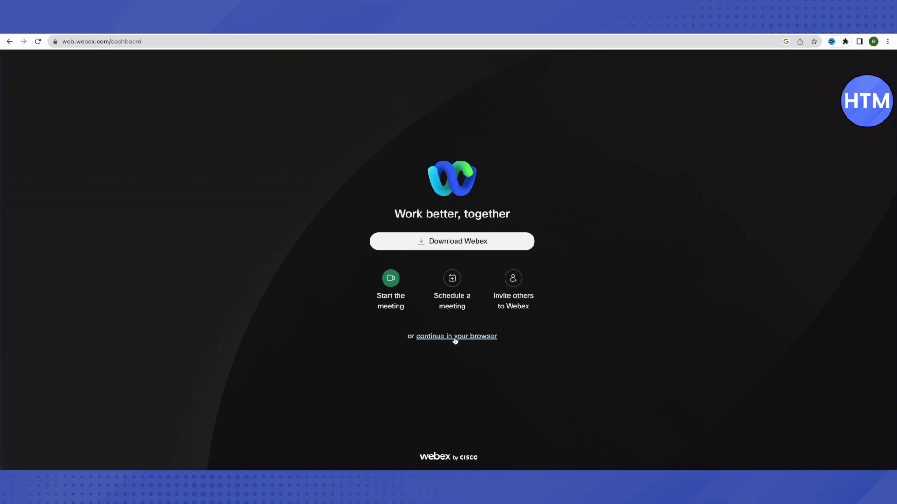
Continue in the browser and open the RP profile menu showing the free plan.
click(455, 340)
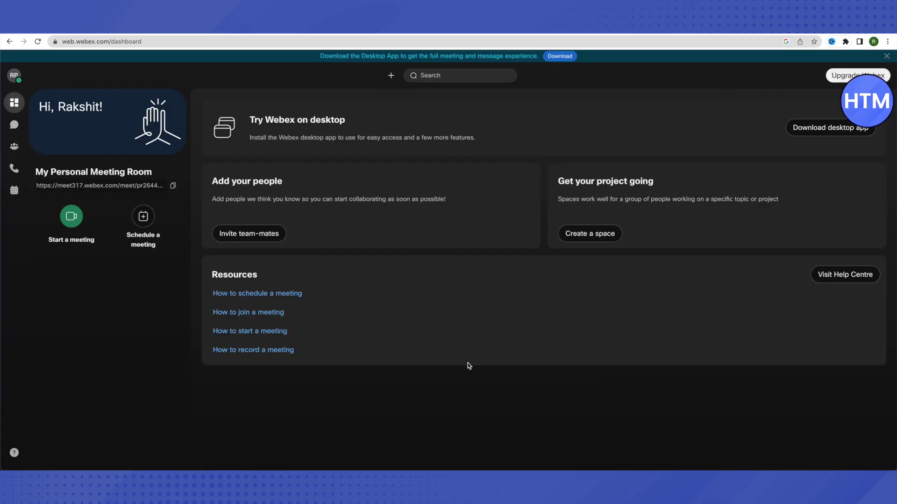
click(14, 78)
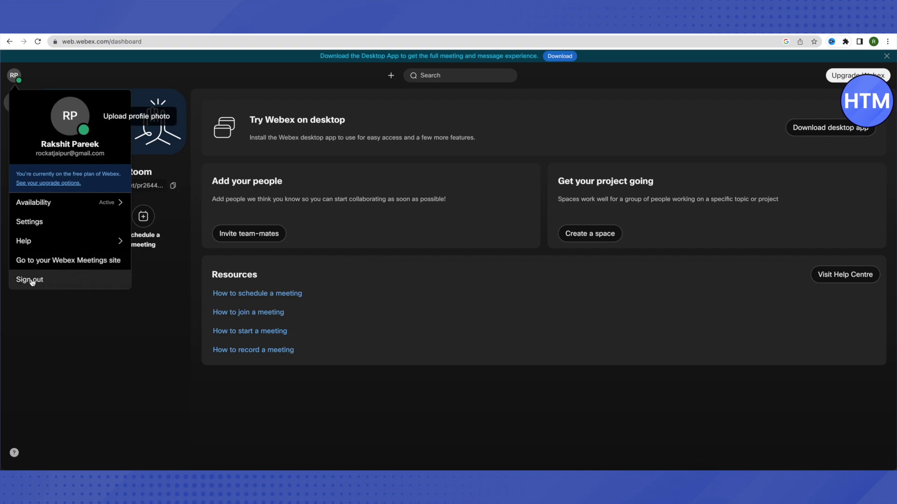
Close the profile menu and bring up search for people, spaces and messages.
click(149, 297)
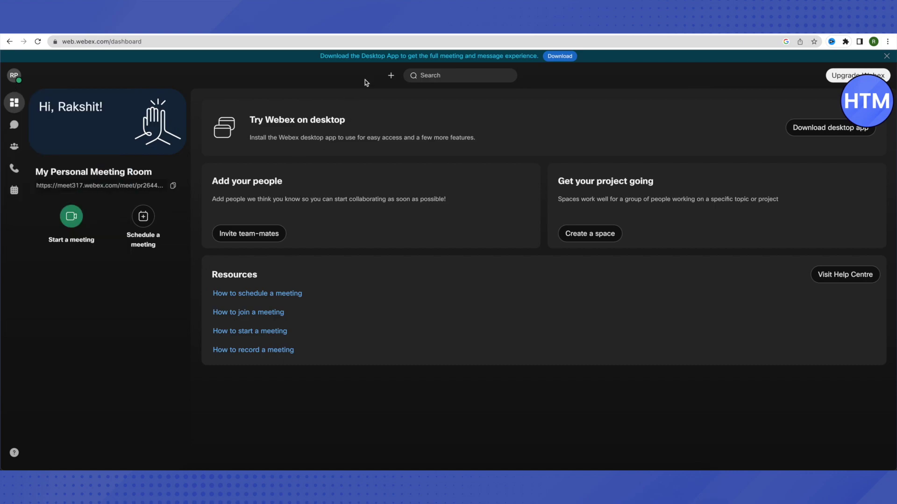
click(392, 78)
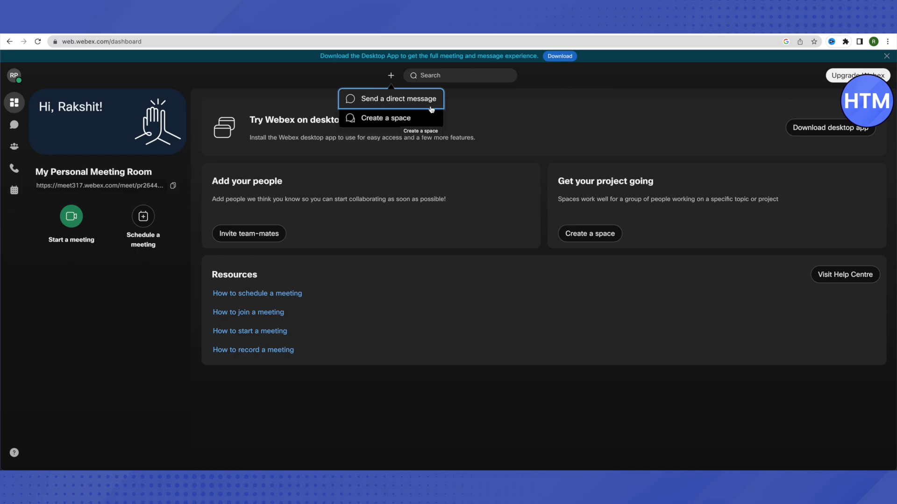
click(443, 75)
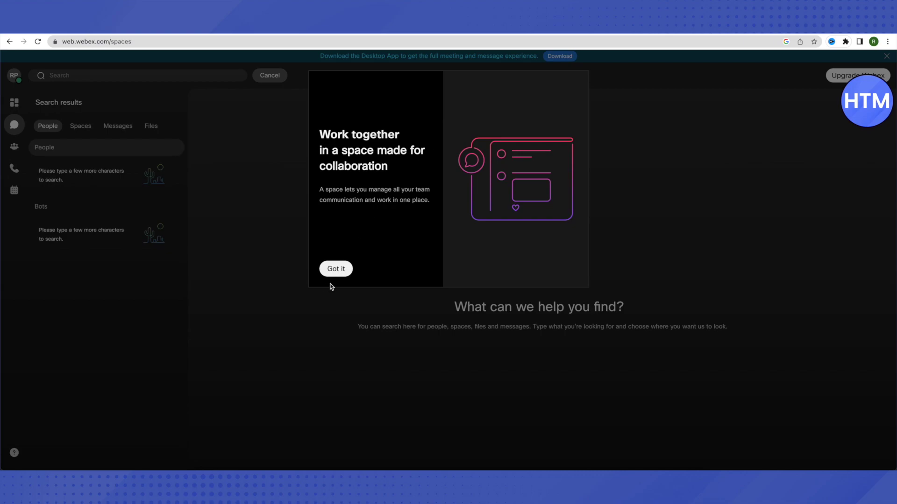
Dismiss the spaces introduction card and cancel search to return to the dashboard.
click(337, 269)
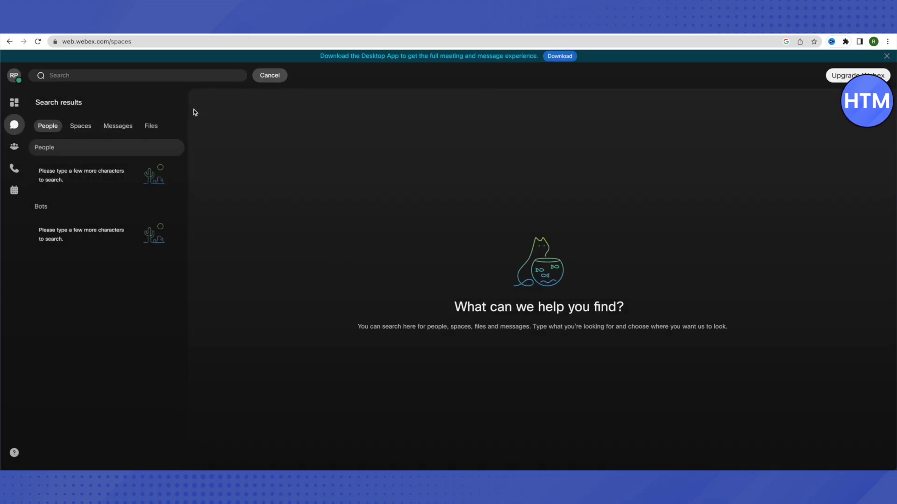
click(275, 77)
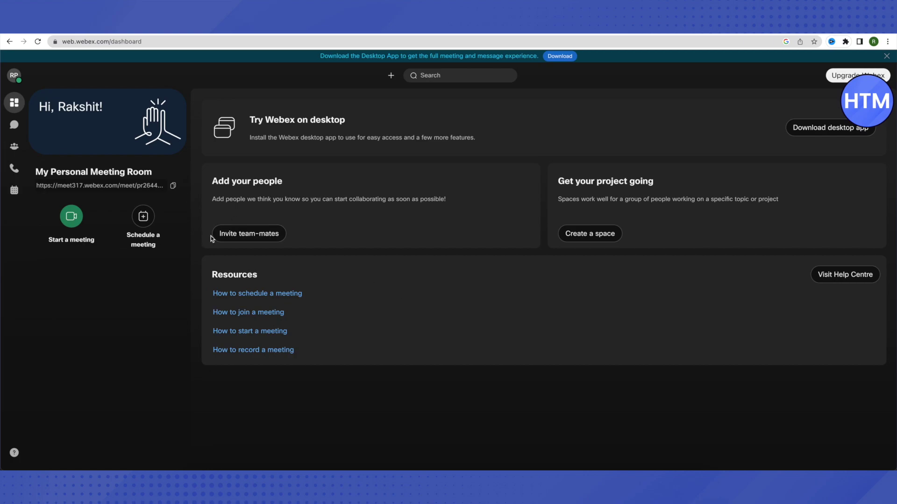
Open Messaging and filter from Direct to Spaces, leaving only the Welcome space.
click(15, 126)
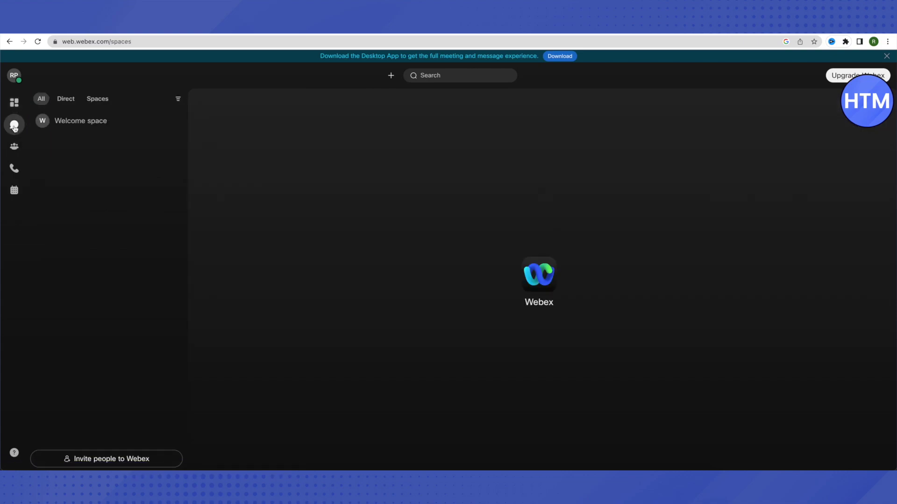
click(69, 103)
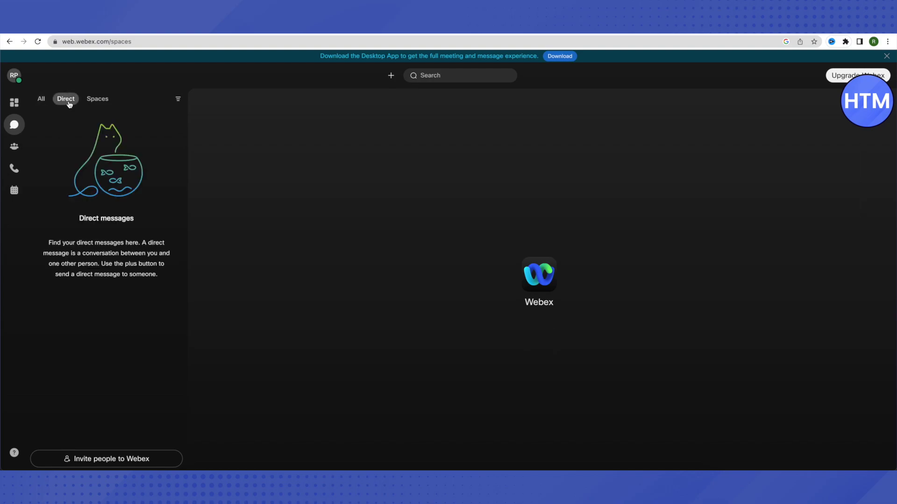
click(103, 101)
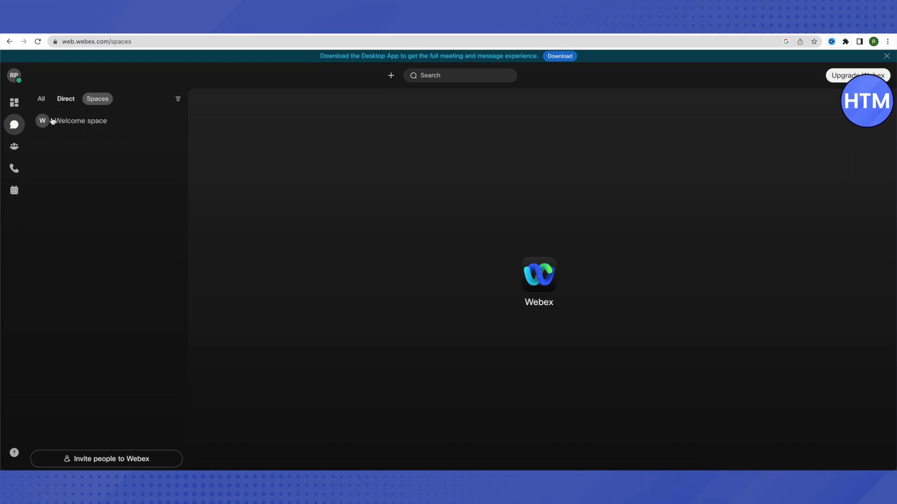
Go to Teams, dismiss its introduction popup and open the Create a team form.
click(14, 147)
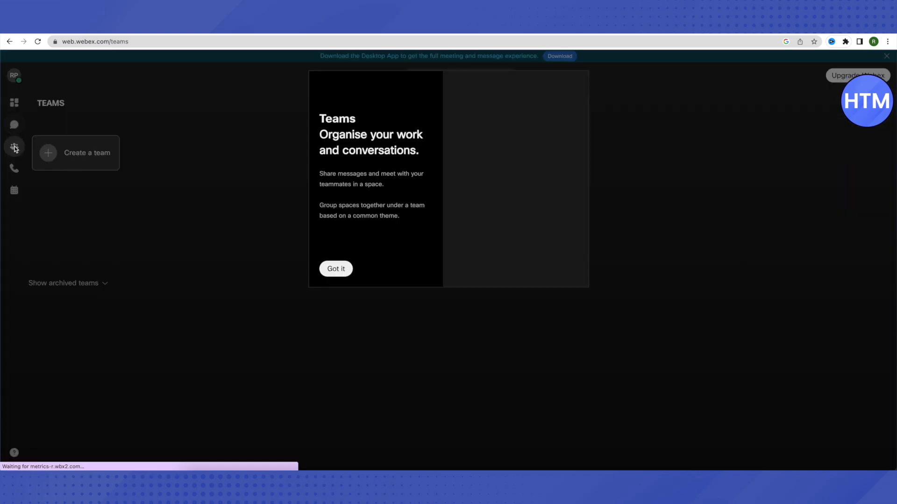
click(335, 269)
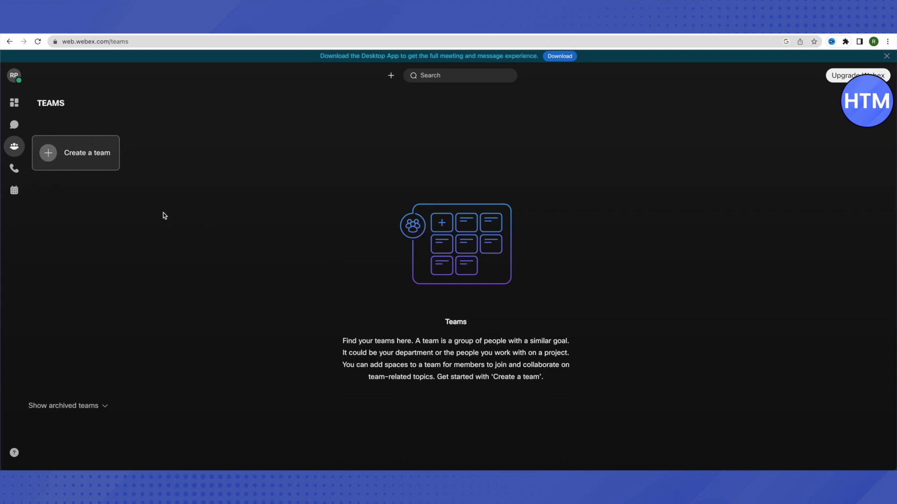
click(48, 154)
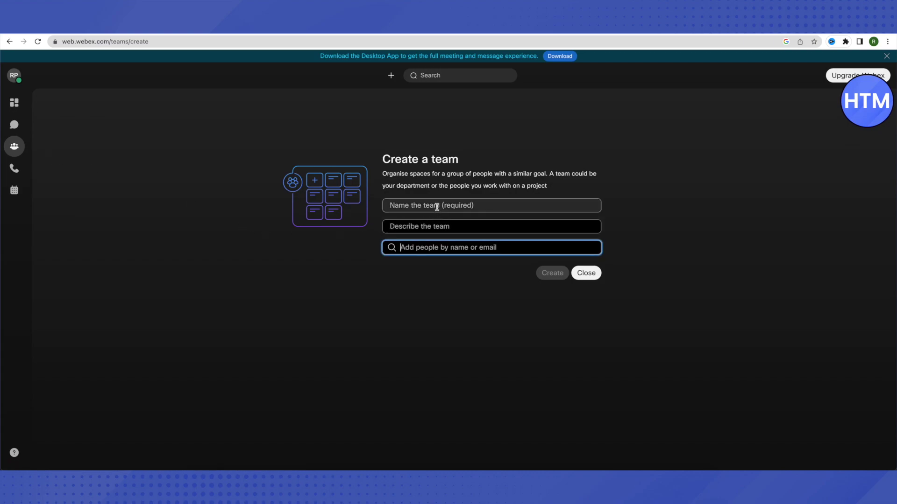
Create the 'Marketing Wizards' team and start a new space in its Spaces list.
click(437, 207)
text(M)
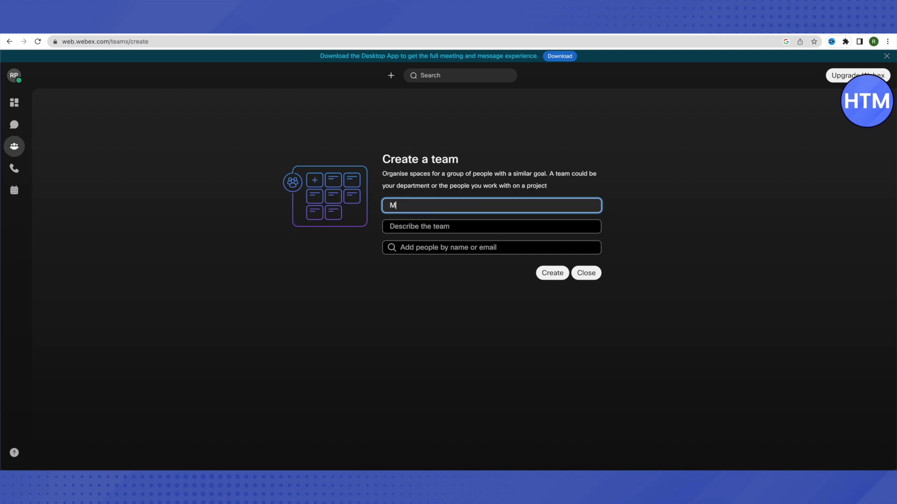
text(arketing Wizards)
click(460, 228)
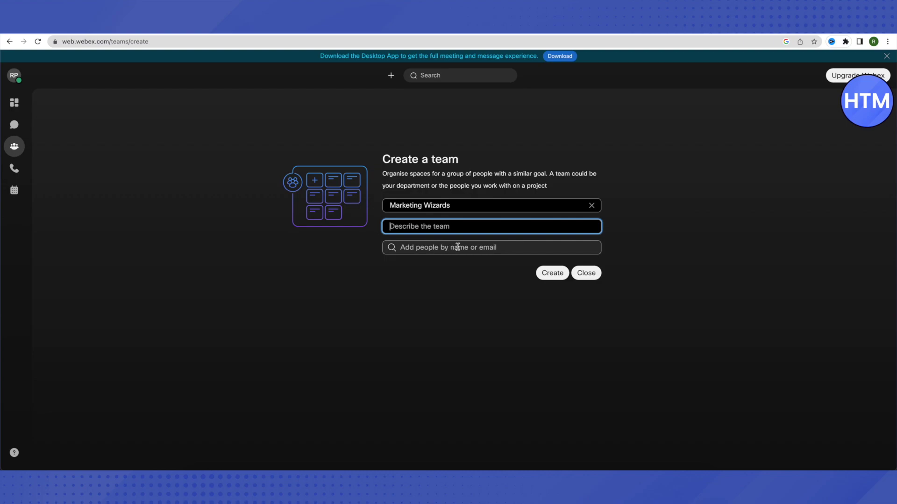
click(458, 247)
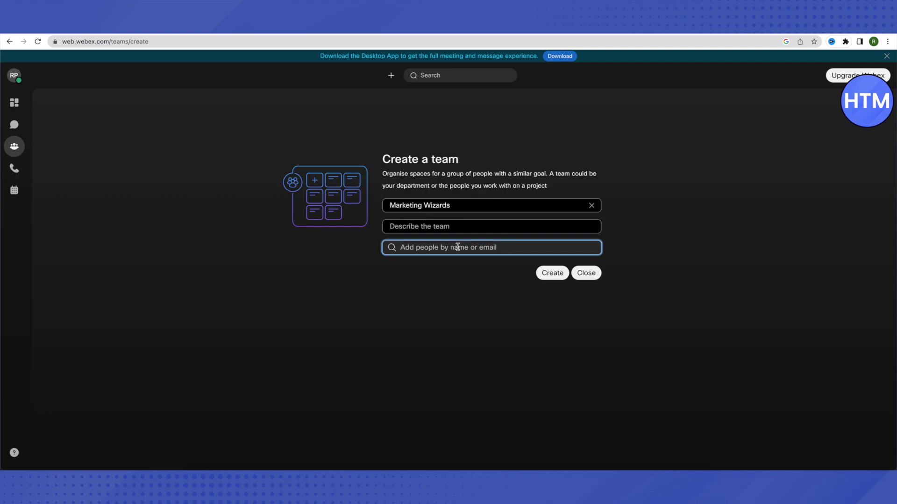
click(552, 274)
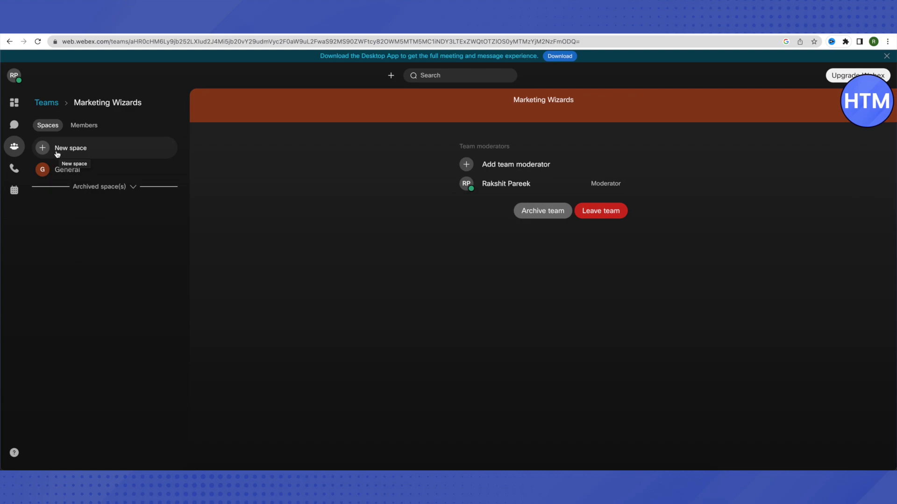
click(45, 151)
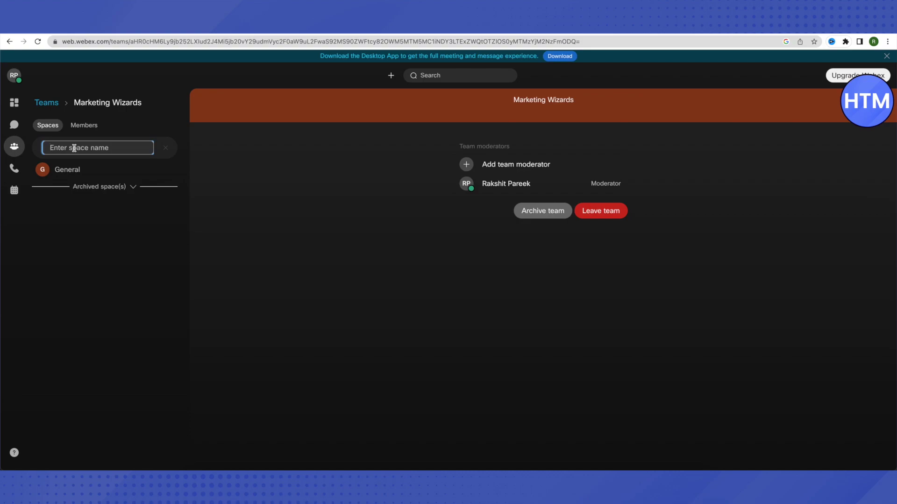
Name the new Marketing Wizards space 'Instagram' and create it.
text(Instagram)
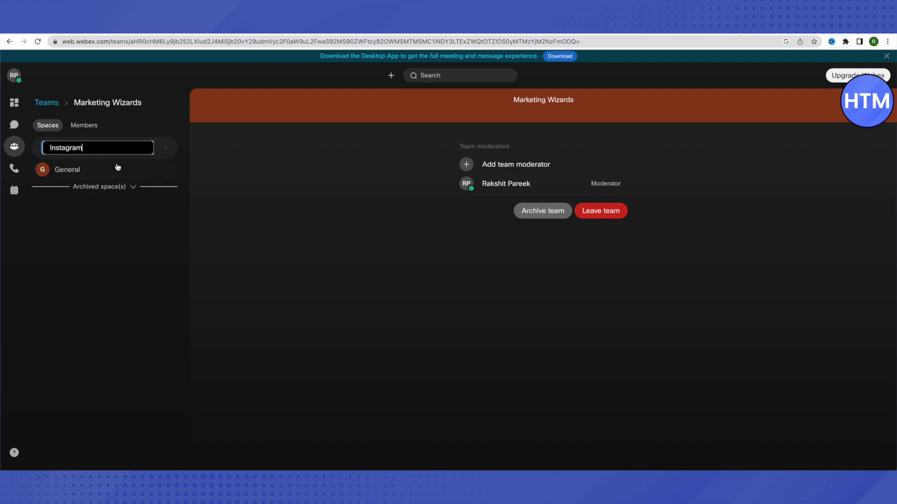
key(Return)
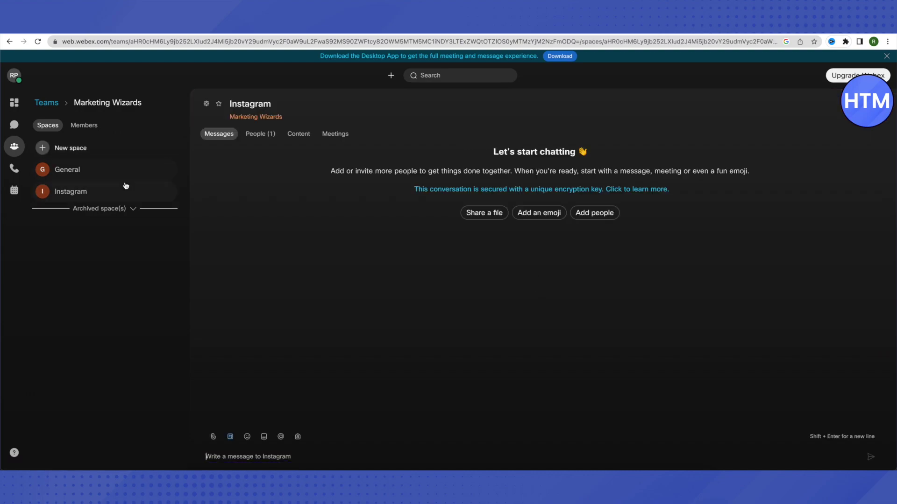
Open the Instagram space and view its People list with one member.
click(75, 196)
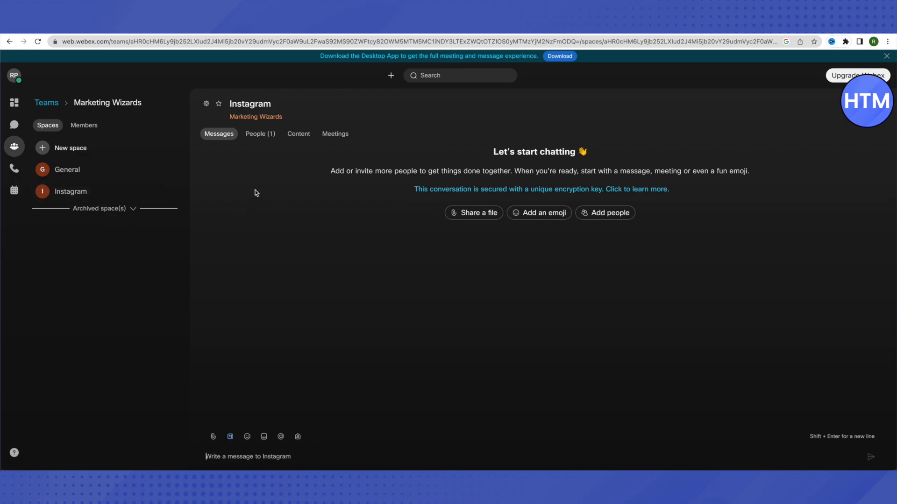
click(257, 136)
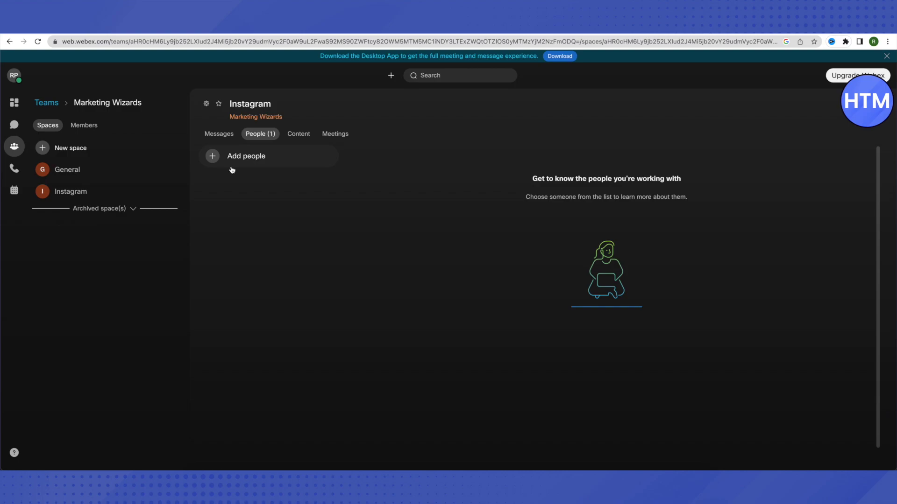
Check the Instagram space's Messages, Content and Meetings tabs, which have no files or meetings.
click(222, 134)
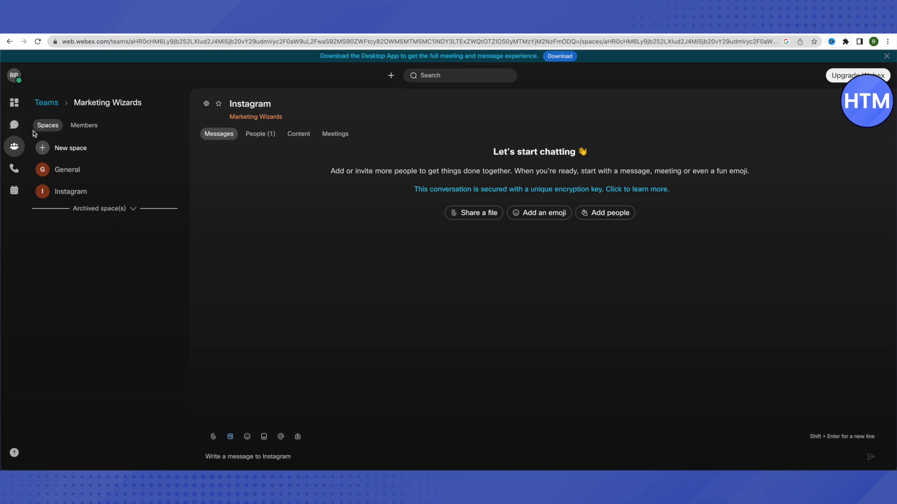
click(308, 137)
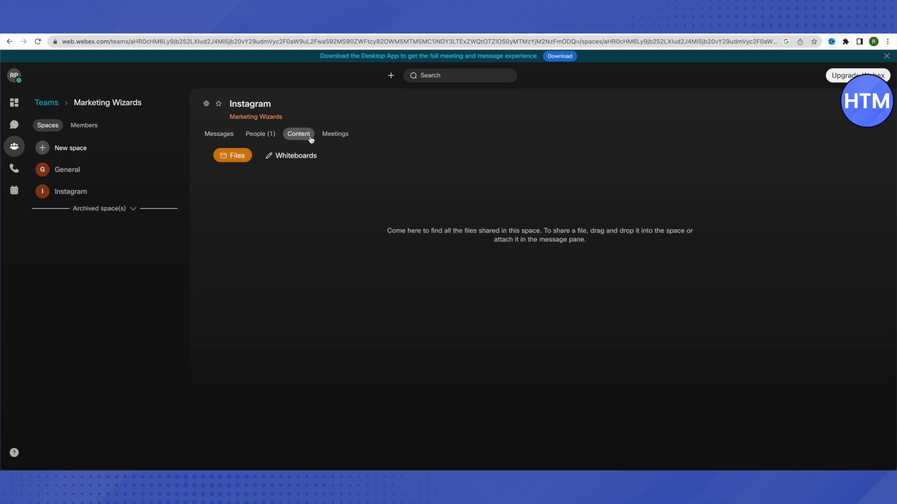
click(342, 135)
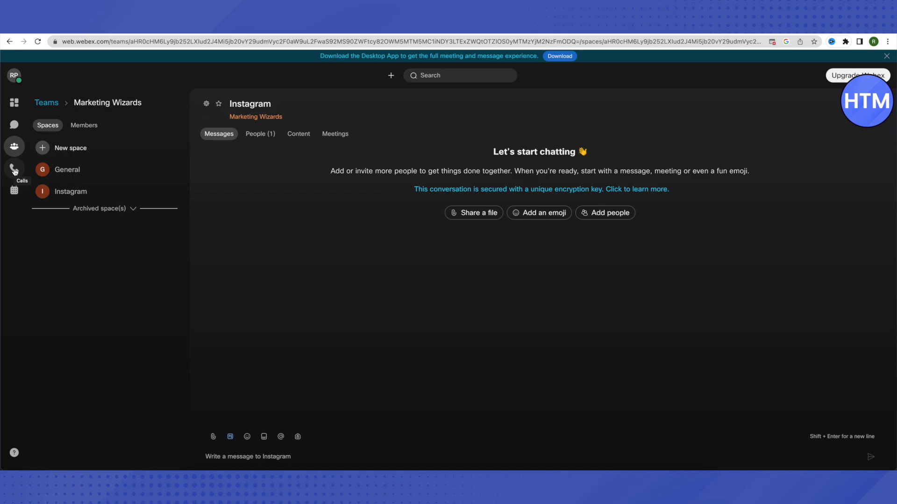
Open the Calls page, filter recent calls to Missed, and focus the people search box.
click(14, 170)
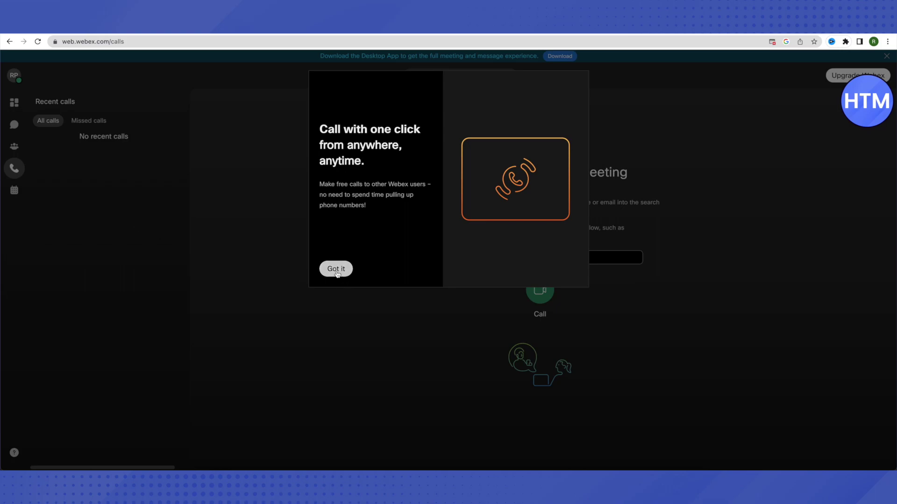
click(340, 269)
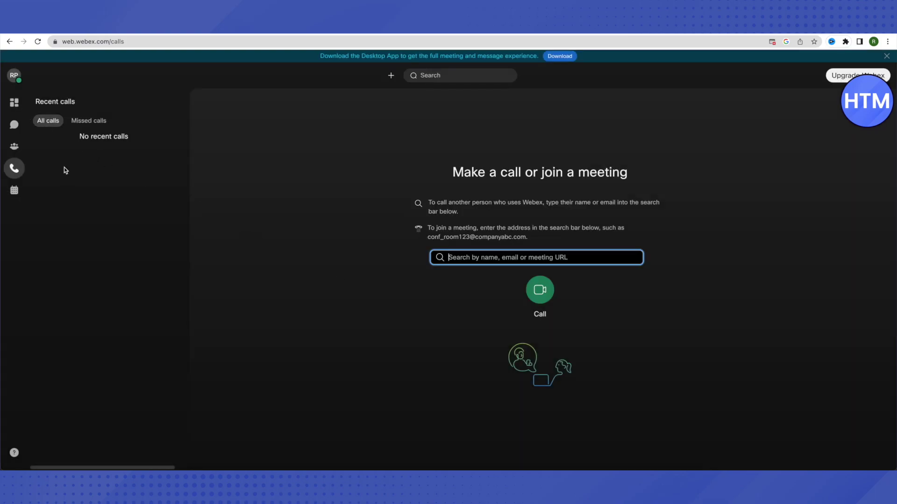
click(91, 123)
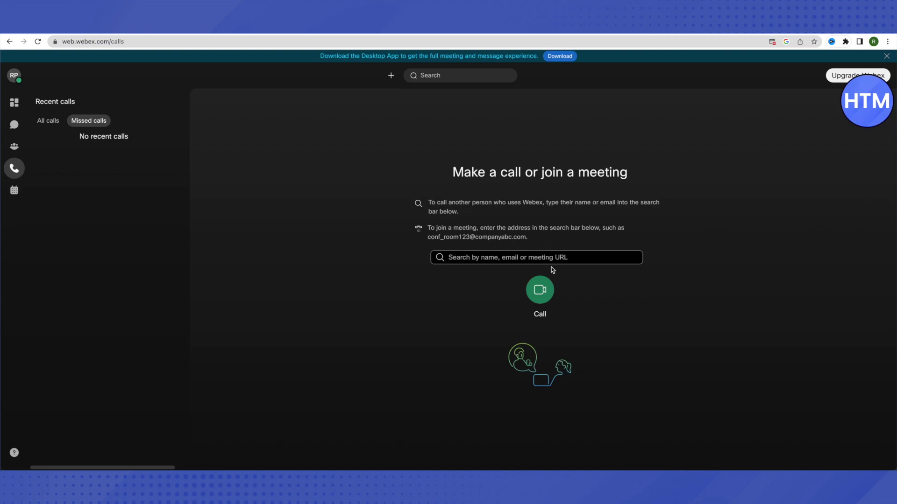
click(438, 258)
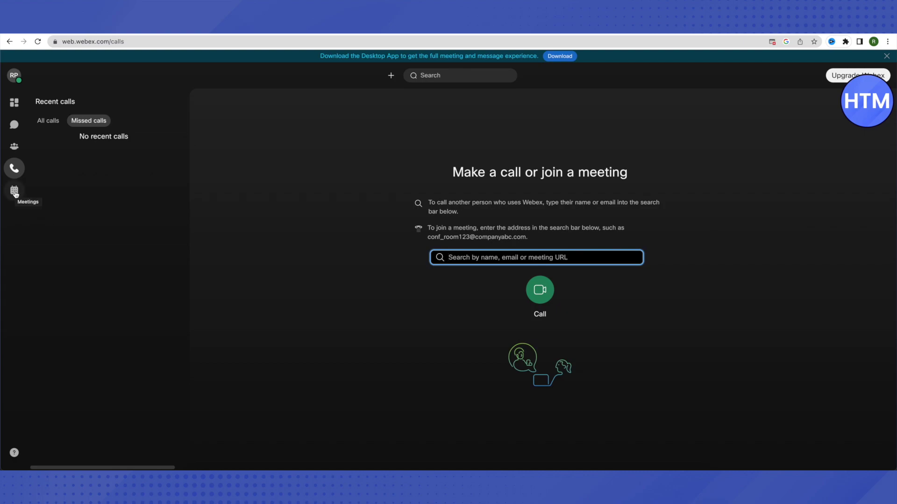
Go to the Meetings page and start a Personal Room meeting preview.
click(15, 192)
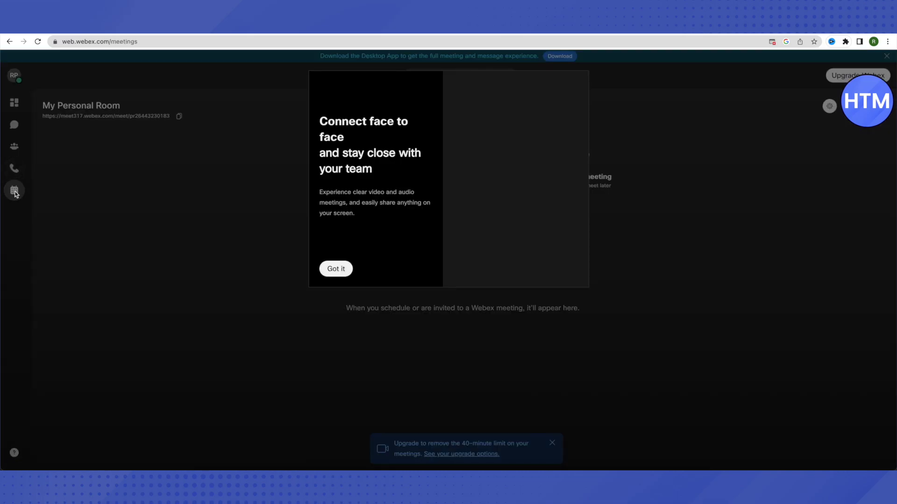
click(336, 270)
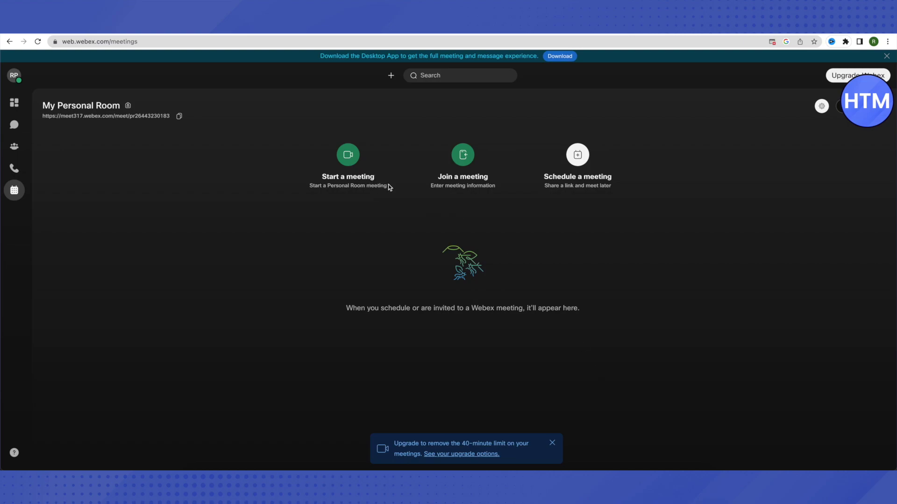
click(347, 159)
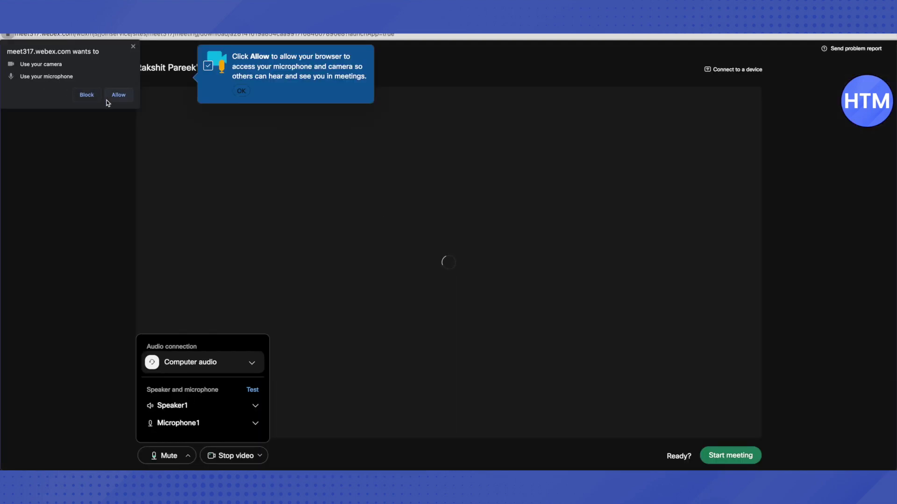
Allow browser microphone access and review the audio connection and microphone options.
click(117, 93)
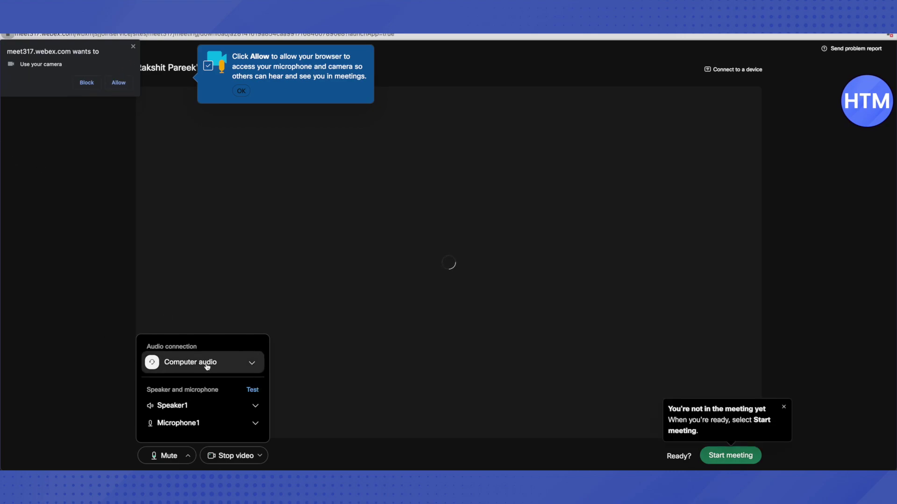
click(249, 366)
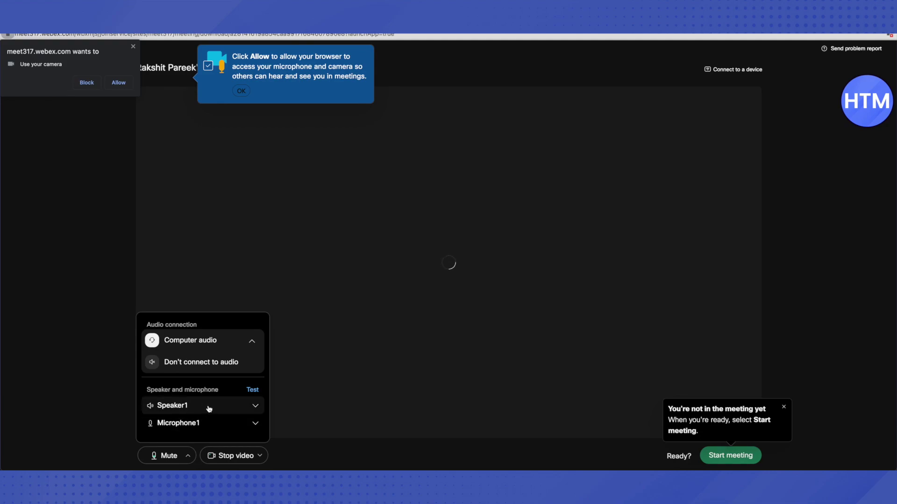
click(187, 456)
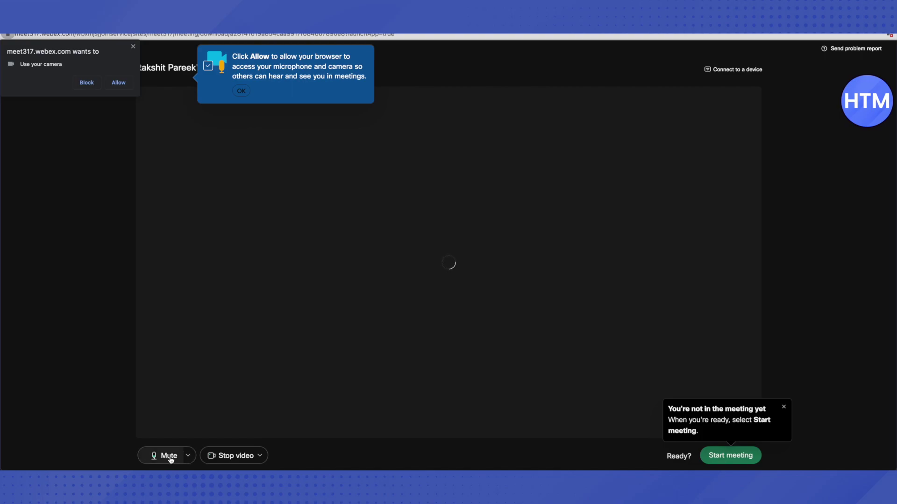
click(188, 456)
click(187, 457)
Check which camera is selected, then start the Personal Room meeting.
click(260, 457)
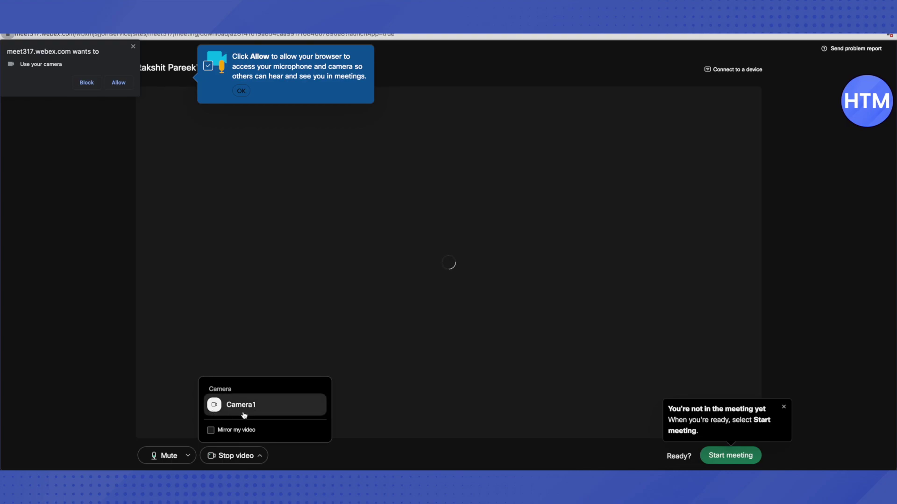
click(261, 456)
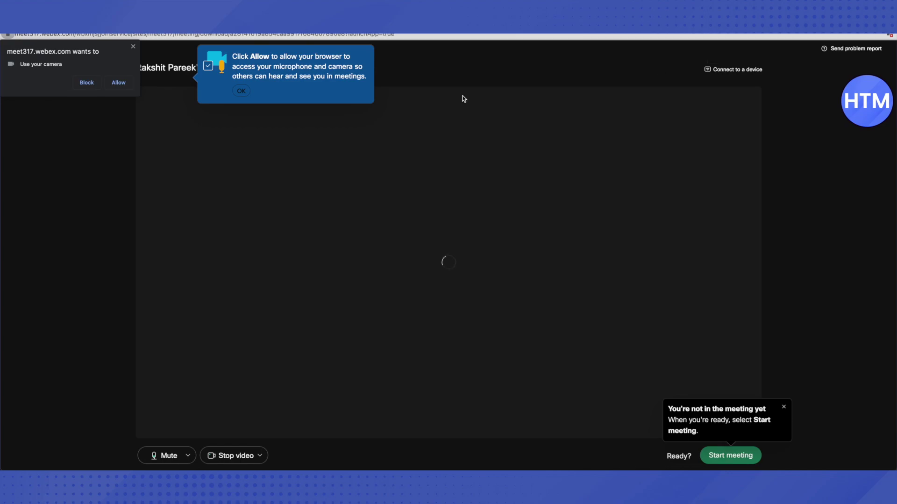
click(731, 455)
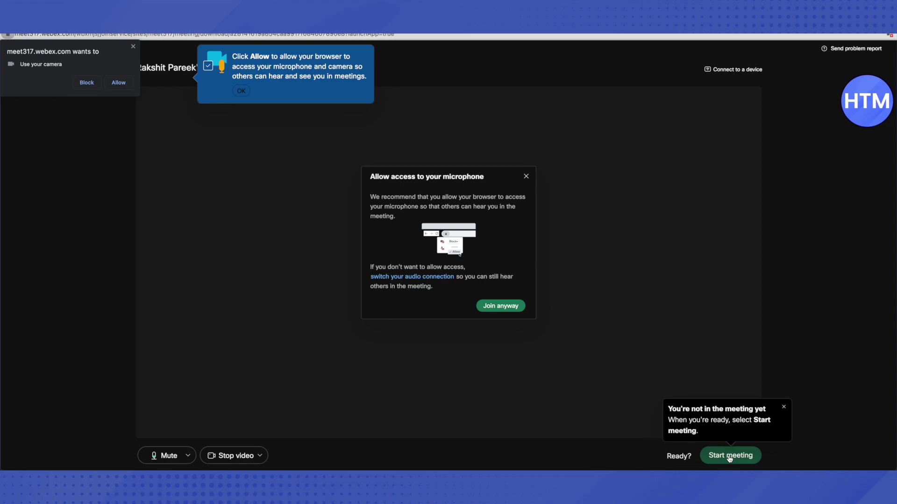
Join without the microphone, raise a hand, and browse reactions and the more-options menu.
click(500, 307)
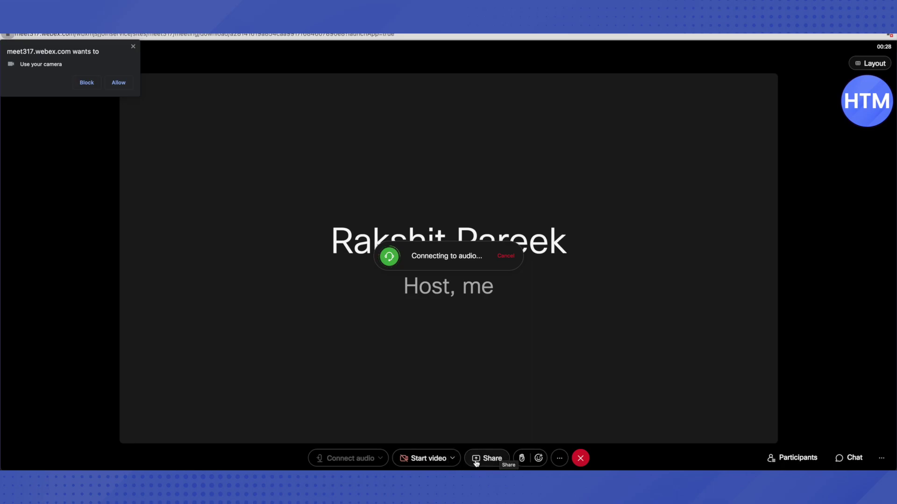
click(522, 460)
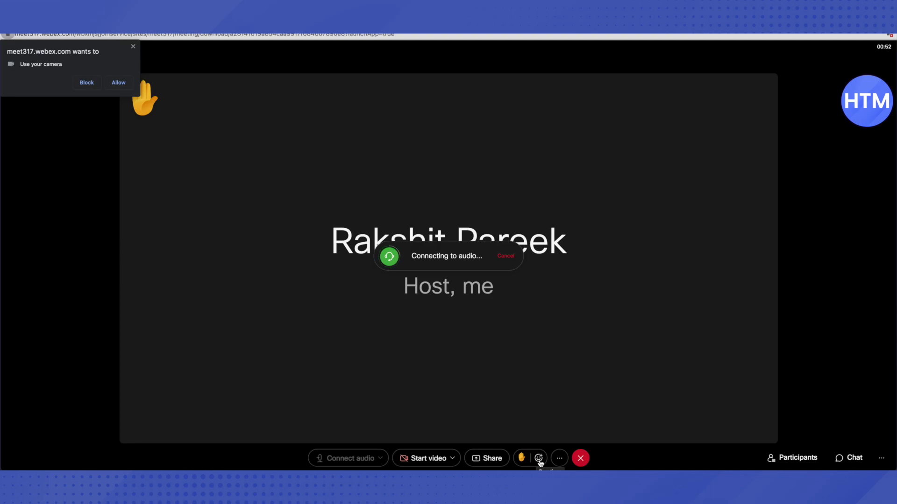
click(539, 460)
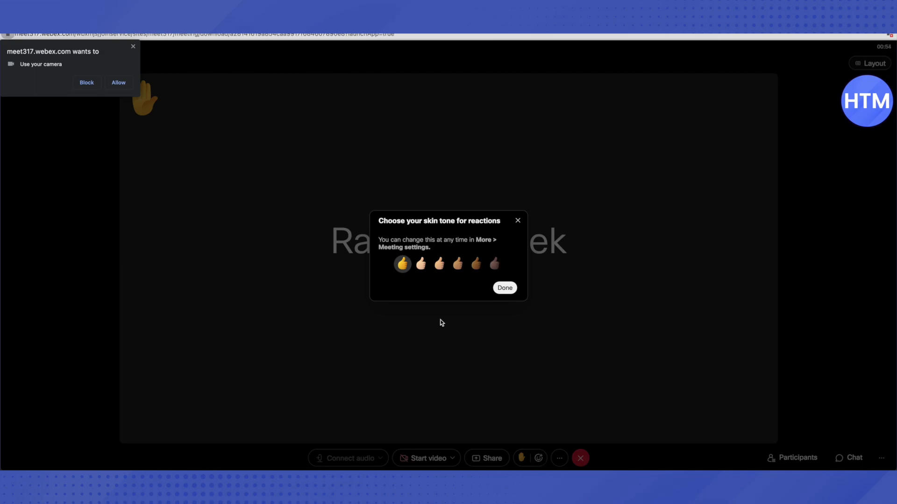
click(559, 460)
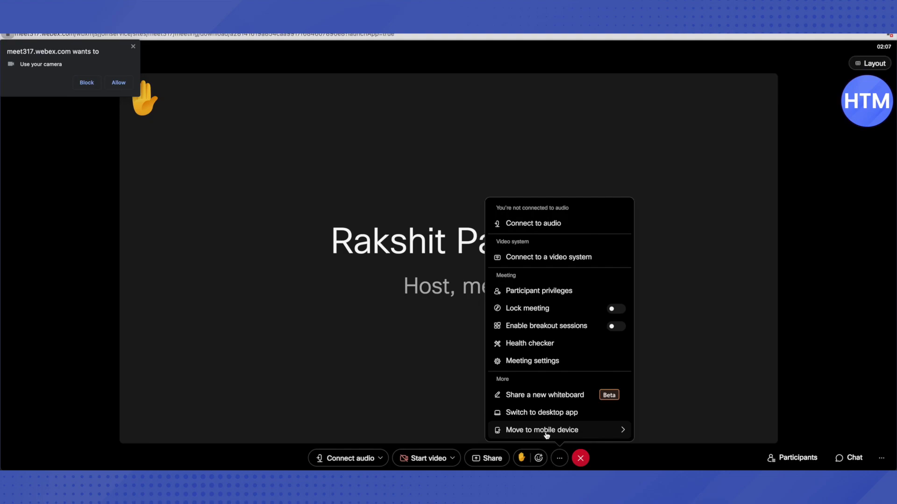
View the participant list, then open chat, keep sending to Everyone, and close it.
click(559, 458)
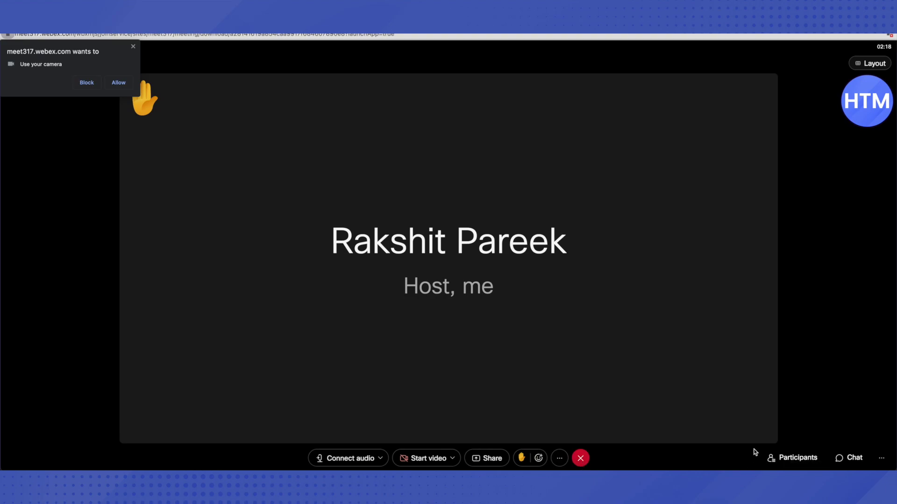
click(793, 459)
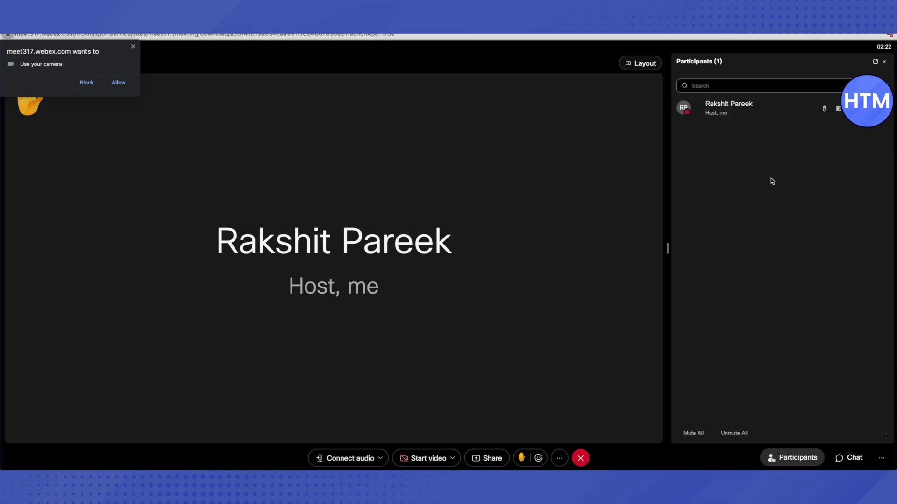
click(851, 458)
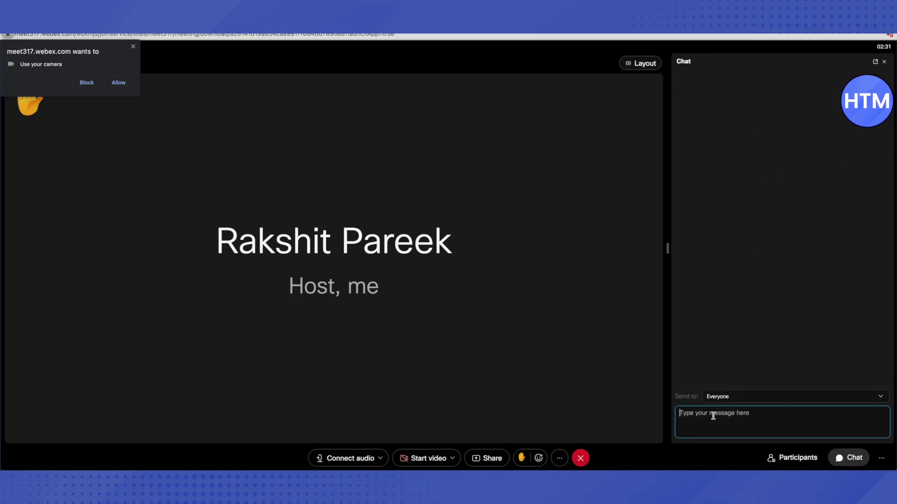
click(879, 398)
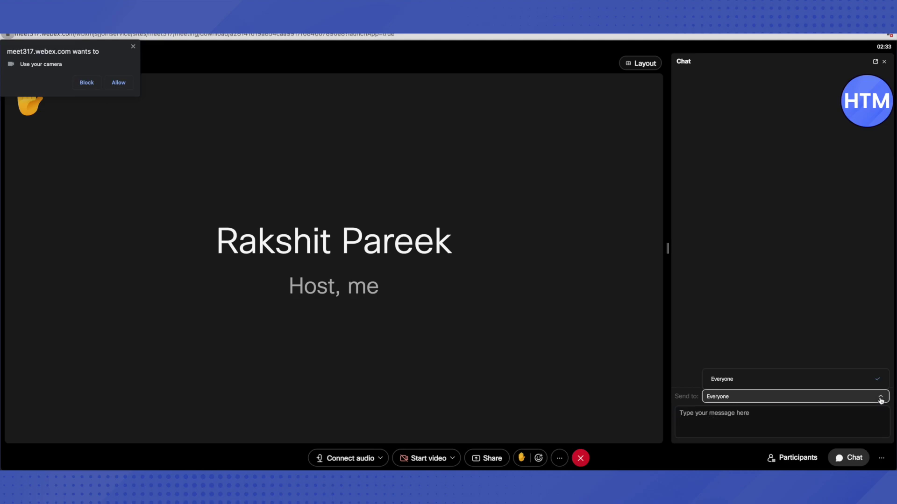
click(744, 380)
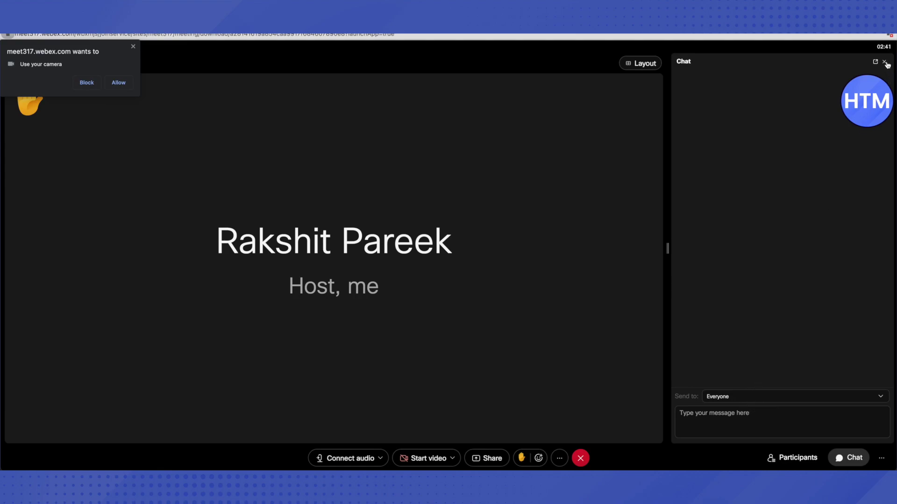
click(883, 61)
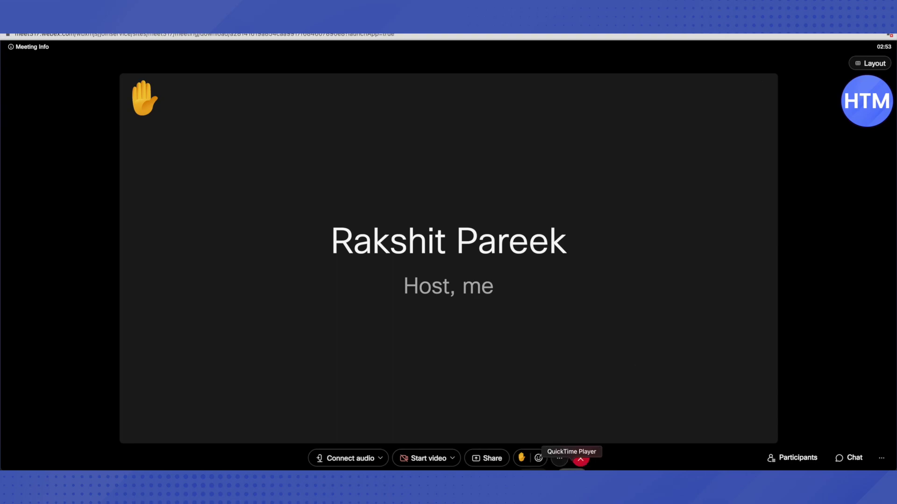
End the Personal Room meeting for everyone and confirm it.
click(581, 459)
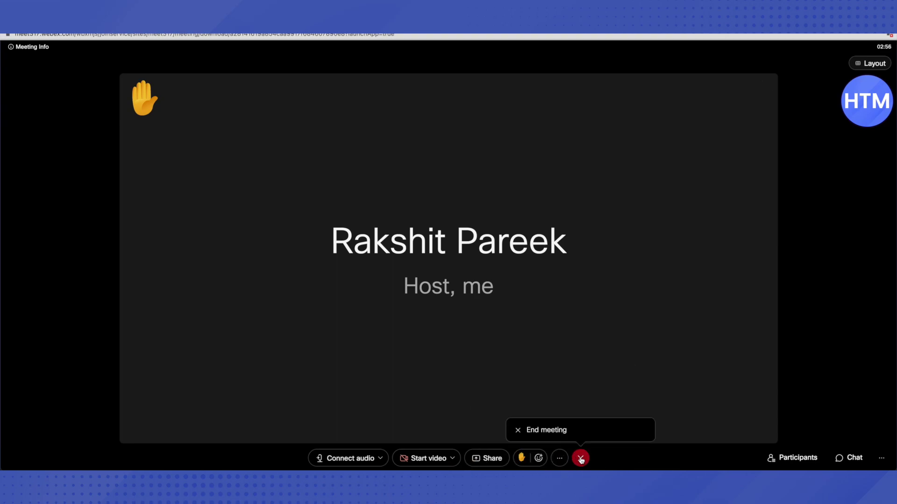
click(538, 430)
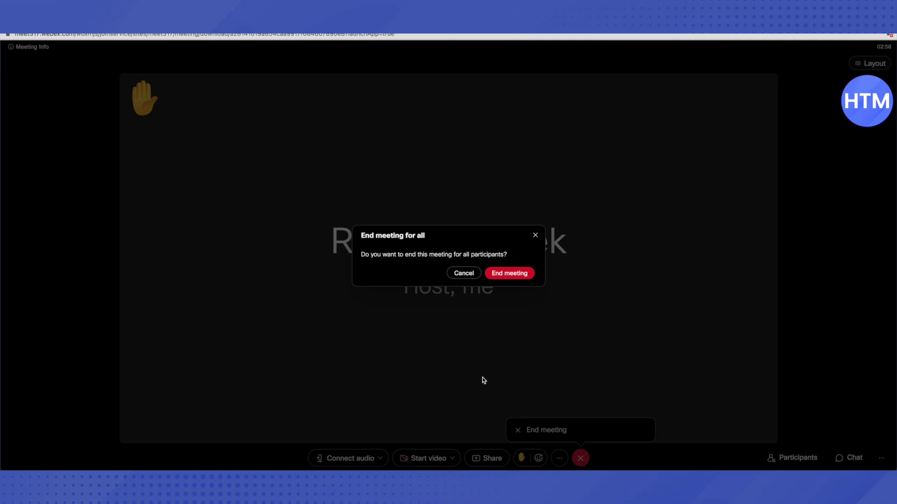
click(504, 274)
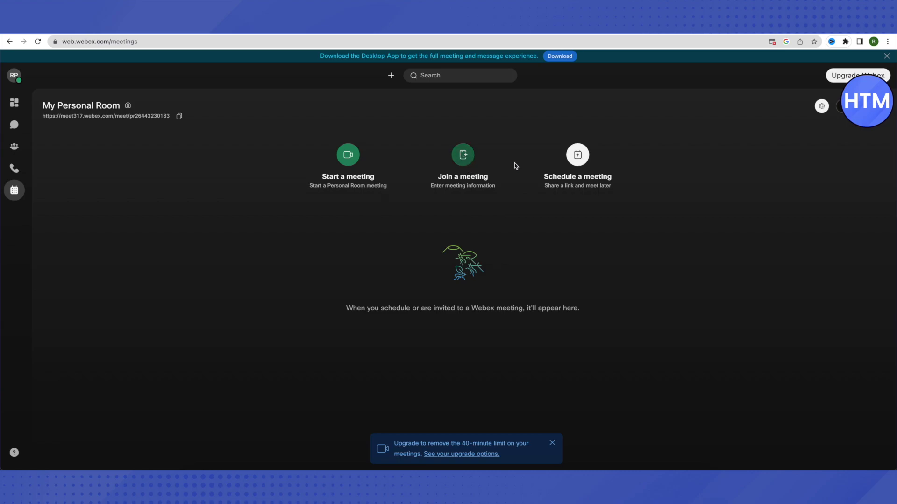
click(579, 161)
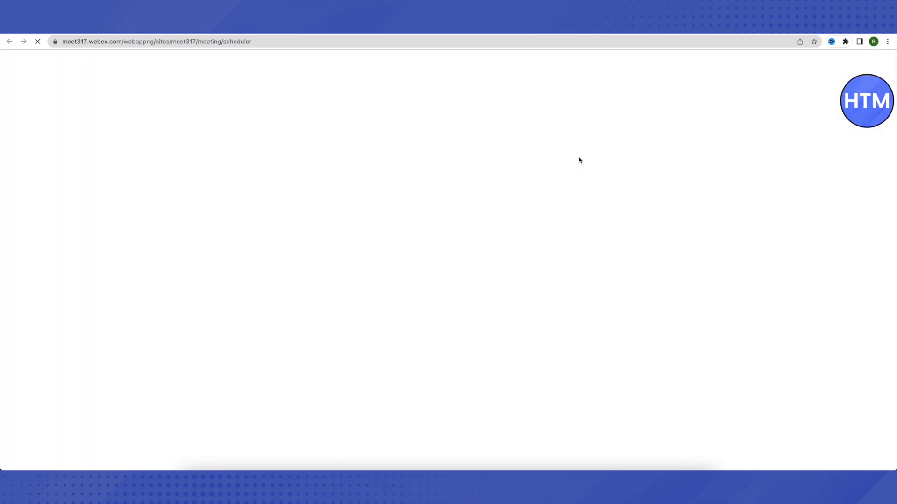
scroll(623, 245, down, 1)
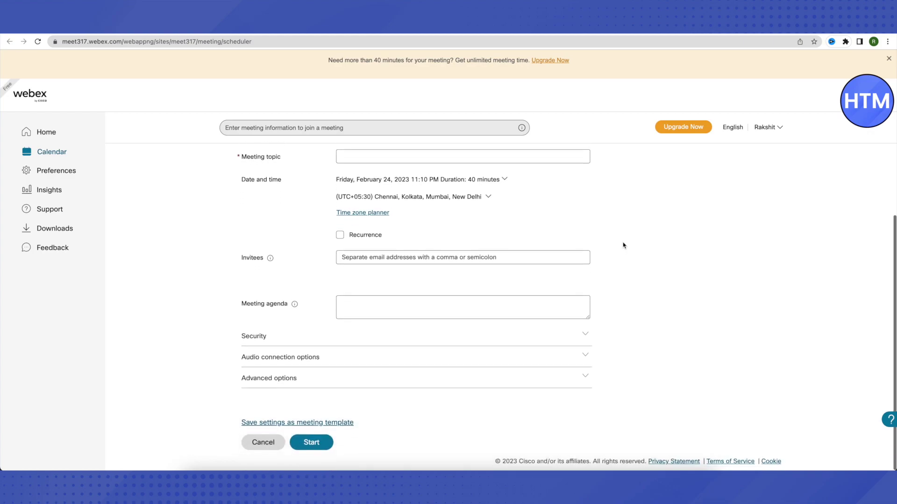
scroll(623, 245, up, 2)
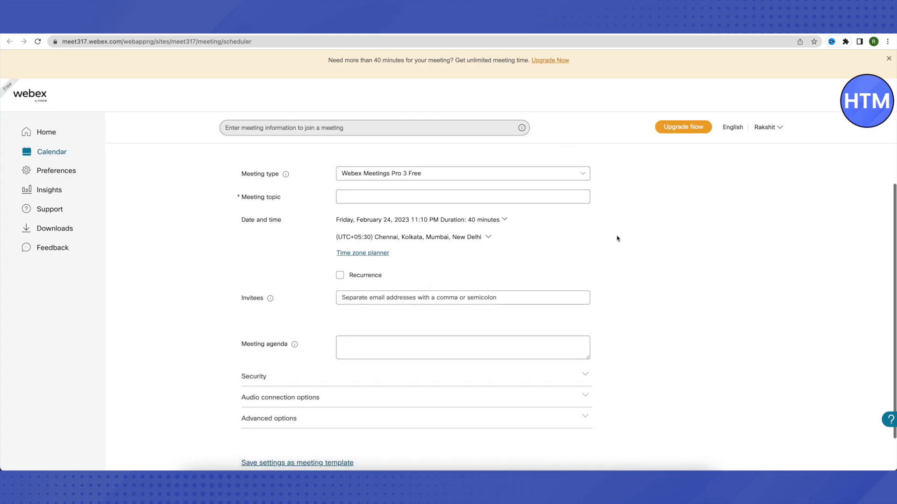
scroll(626, 241, down, 1)
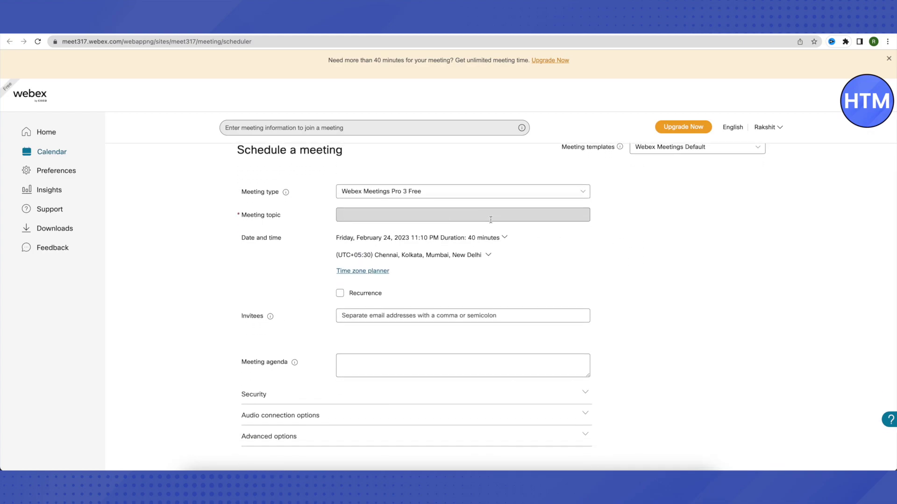
scroll(476, 247, down, 2)
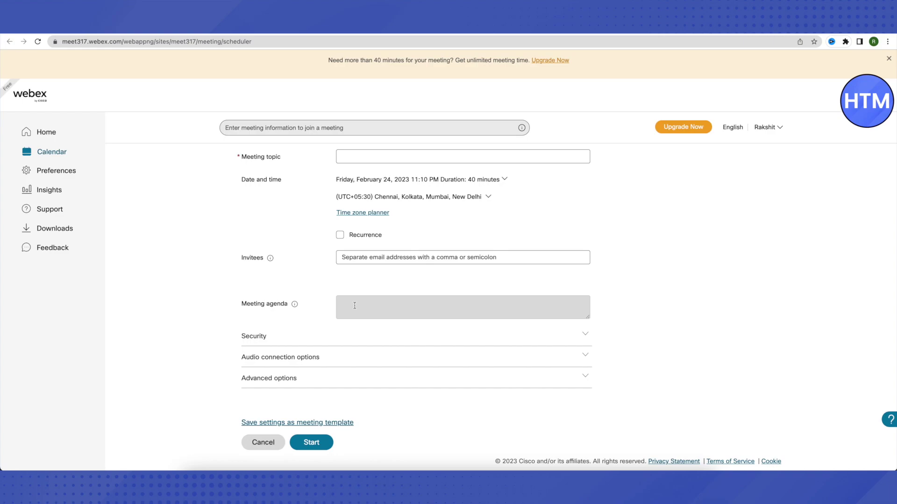
click(318, 338)
scroll(636, 301, down, 2)
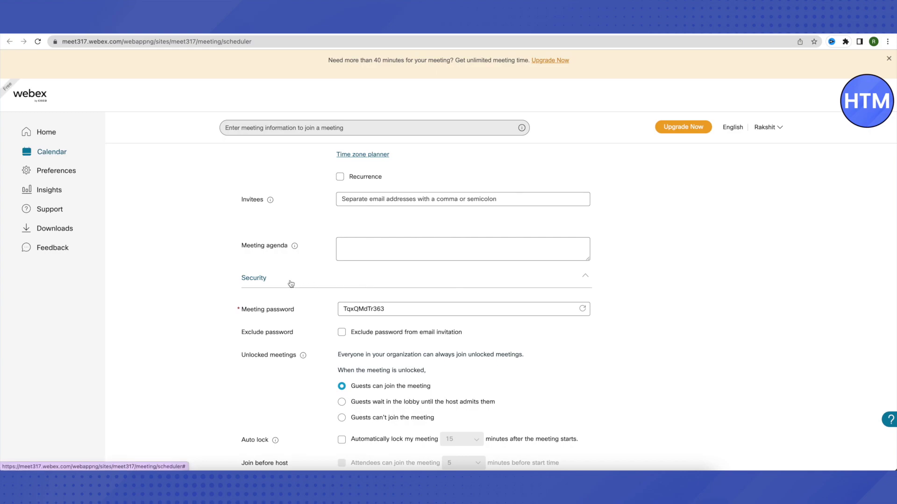
click(291, 283)
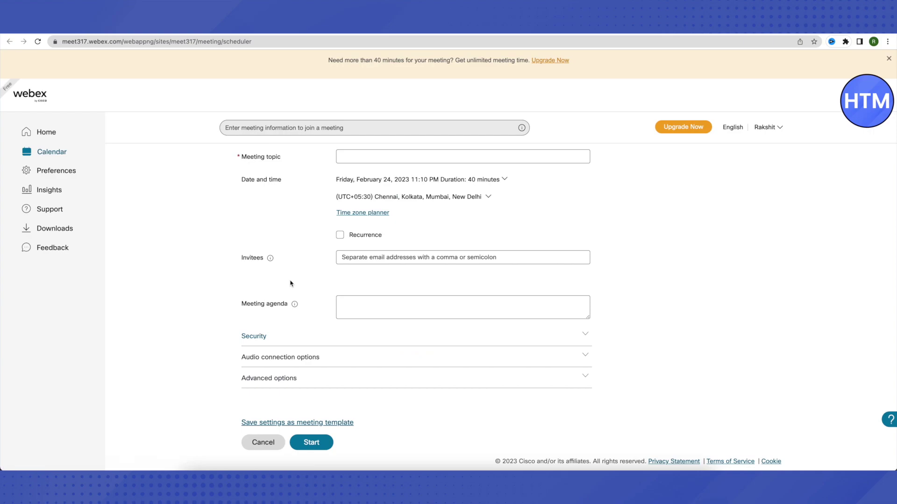